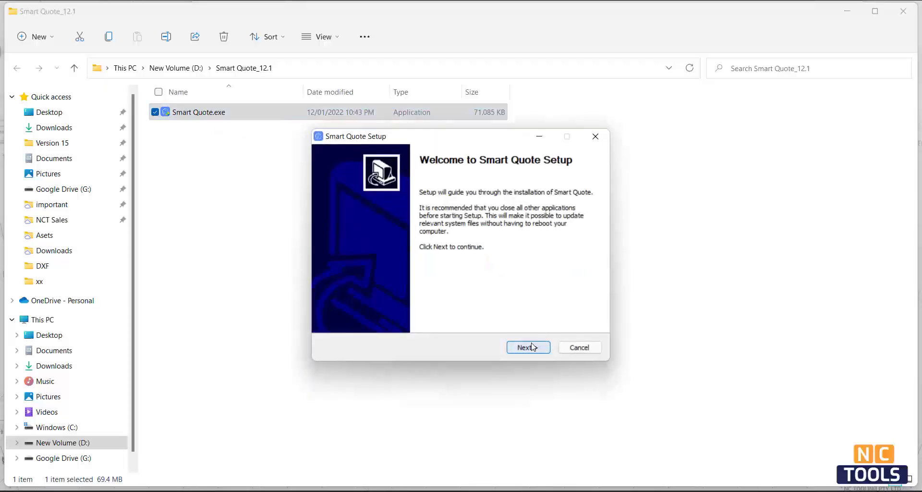
# Install Smart Quote to the default C:\Smart Quote folder and close the installer
pyautogui.click(530, 347)
pyautogui.click(531, 351)
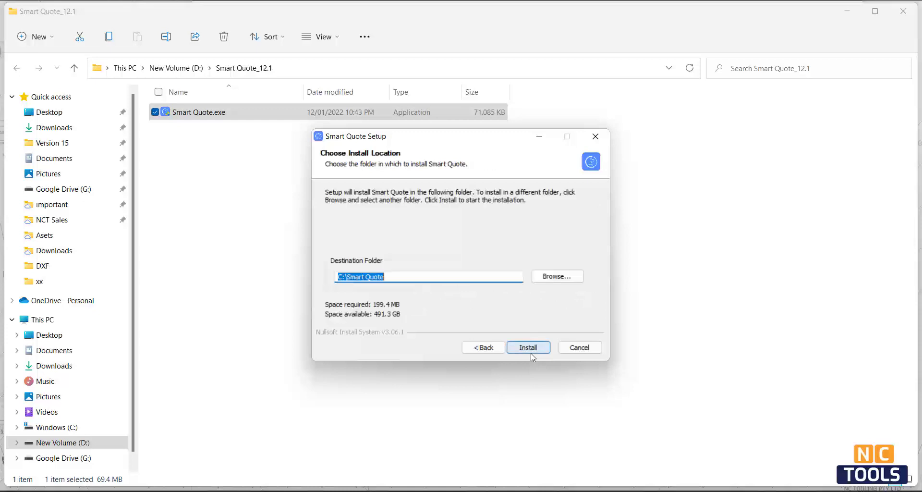
pyautogui.click(531, 350)
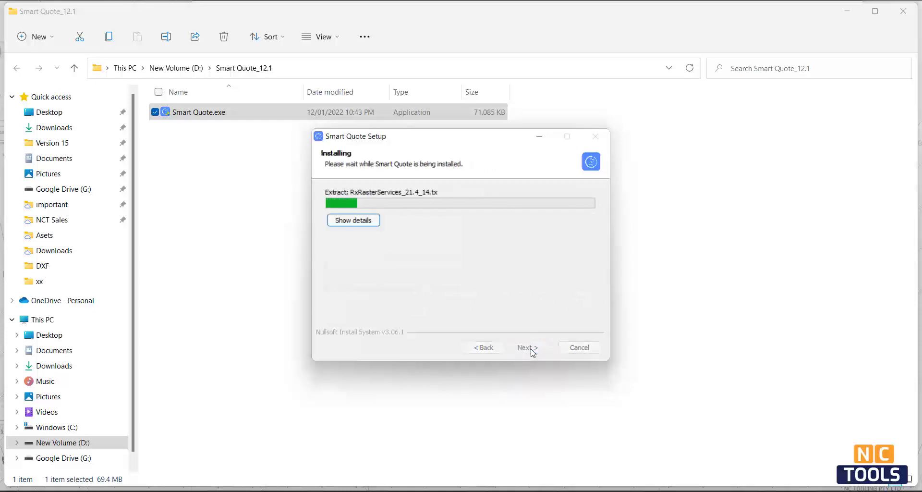
pyautogui.click(532, 350)
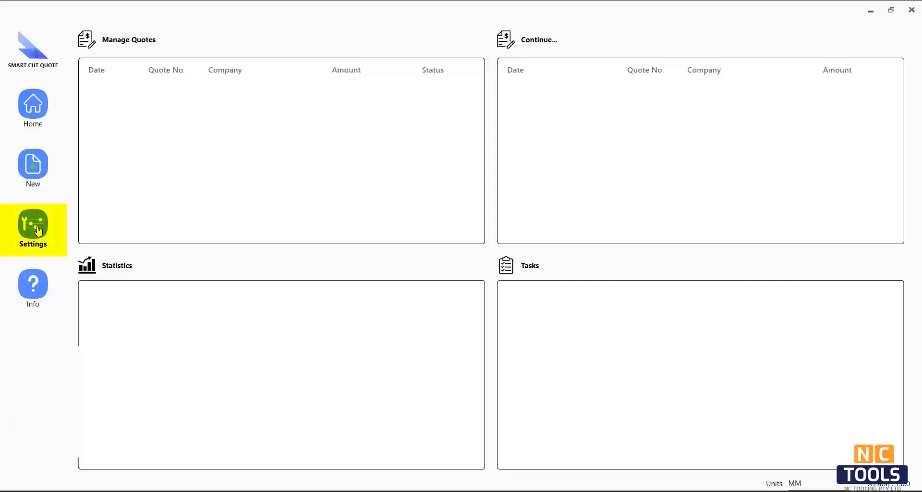
# Add a machine named Test Laser with rapid speed 3 m/min and cost $250 per hour
pyautogui.click(38, 231)
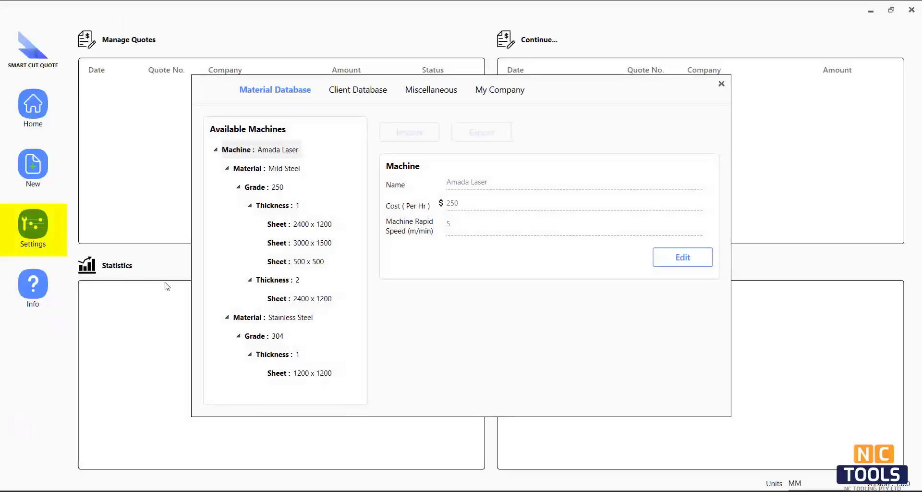
pyautogui.rightClick(247, 150)
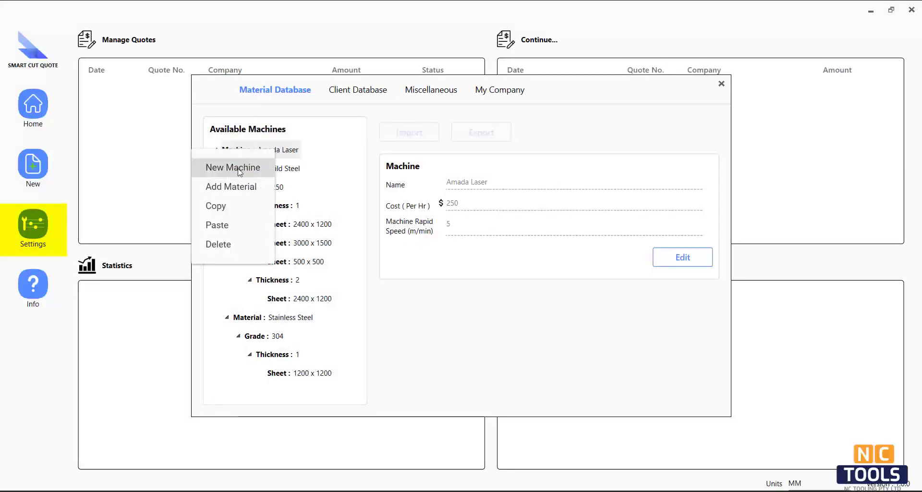
pyautogui.click(240, 168)
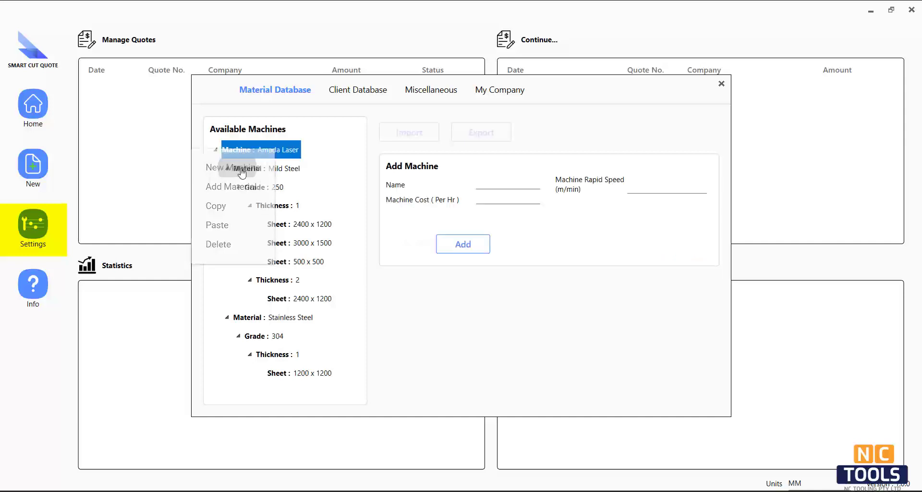
pyautogui.click(478, 185)
pyautogui.write('Test Laser')
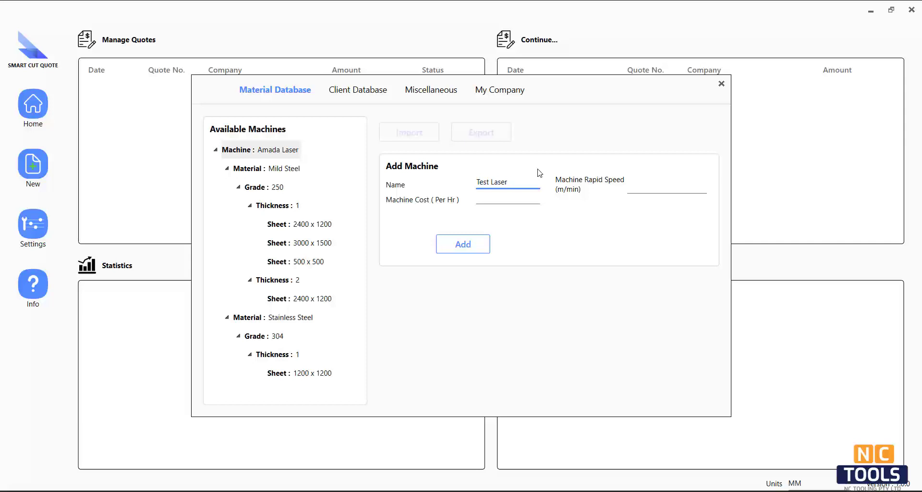
pyautogui.click(648, 191)
pyautogui.write('3')
pyautogui.click(488, 201)
pyautogui.write('250')
pyautogui.click(479, 250)
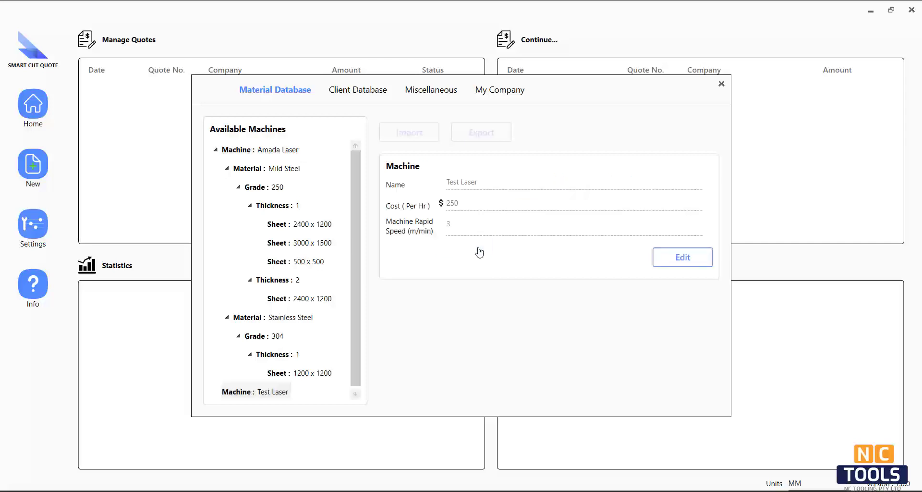
# Start a Test Laser material named Mild Steel, grade 250, density 7850
pyautogui.rightClick(274, 390)
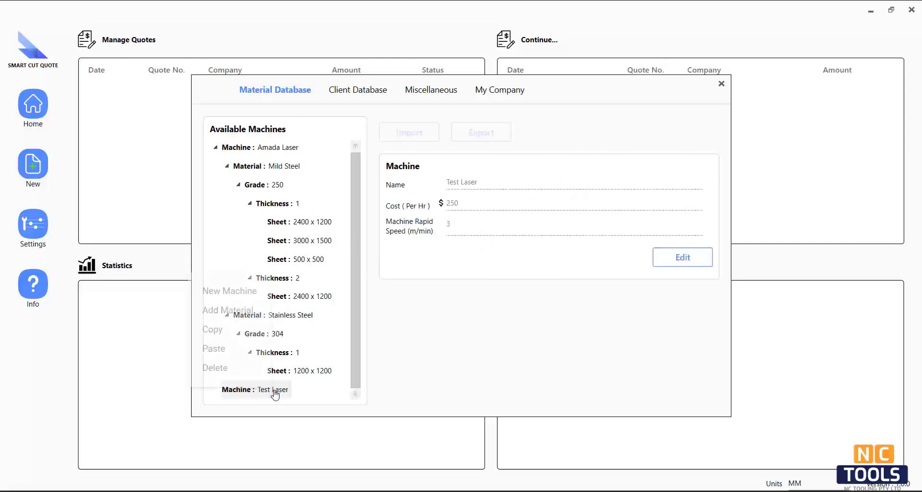
pyautogui.click(243, 314)
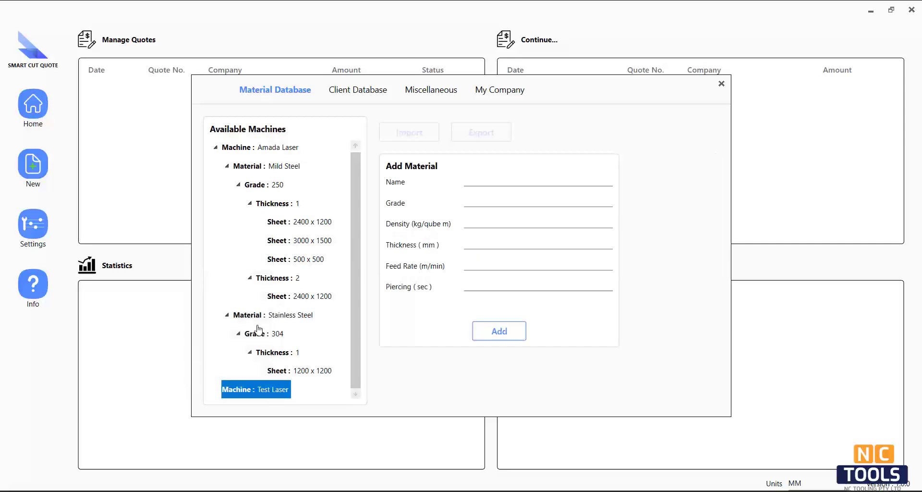
pyautogui.click(490, 183)
pyautogui.write('Mild Steel')
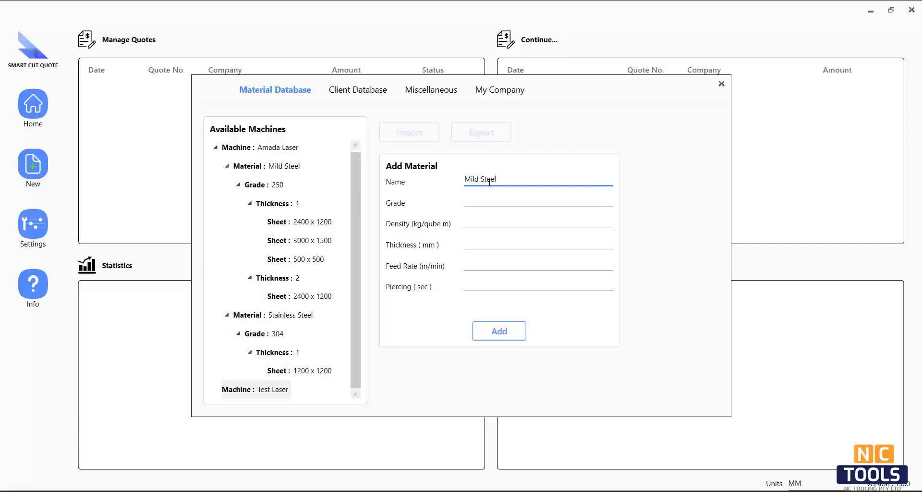
pyautogui.click(482, 202)
pyautogui.write('250')
pyautogui.click(484, 222)
pyautogui.write('7850')
# Give Mild Steel thickness 1 mm, feed rate 3 and piercing 0.1 s, and save it
pyautogui.click(485, 243)
pyautogui.write('1')
pyautogui.click(485, 264)
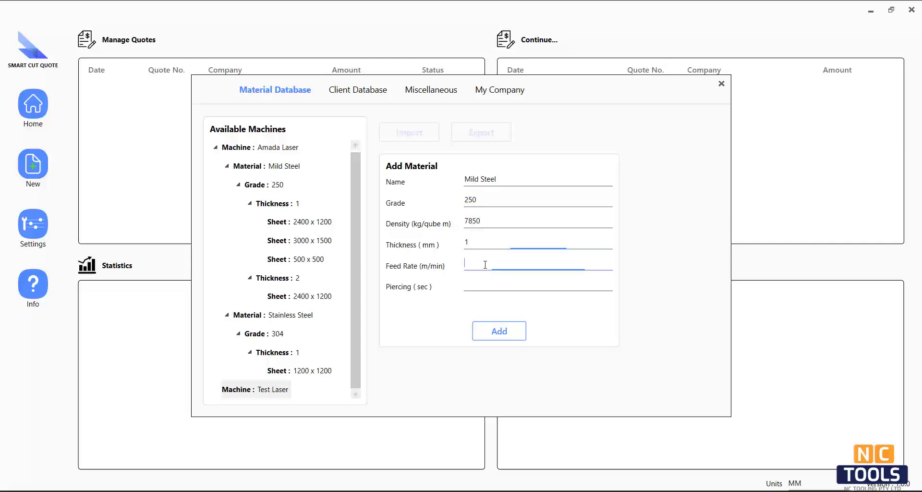
pyautogui.write('3')
pyautogui.click(483, 289)
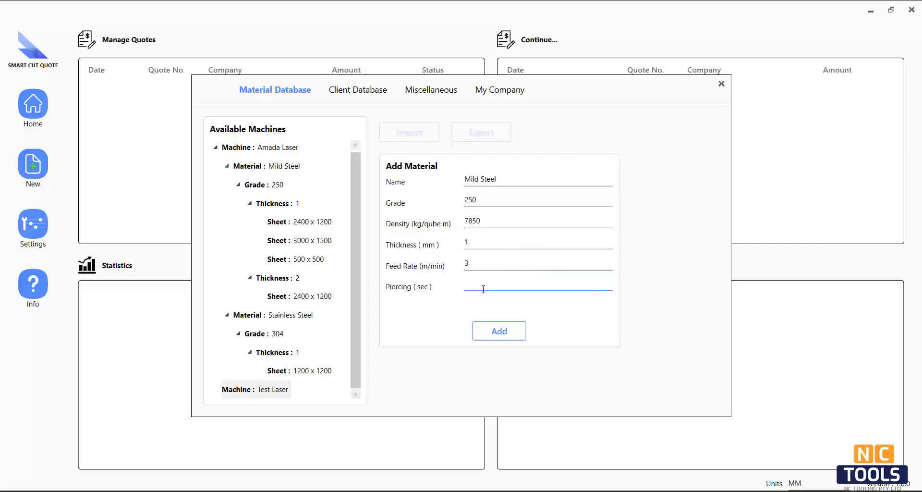
pyautogui.write('.1')
pyautogui.click(499, 330)
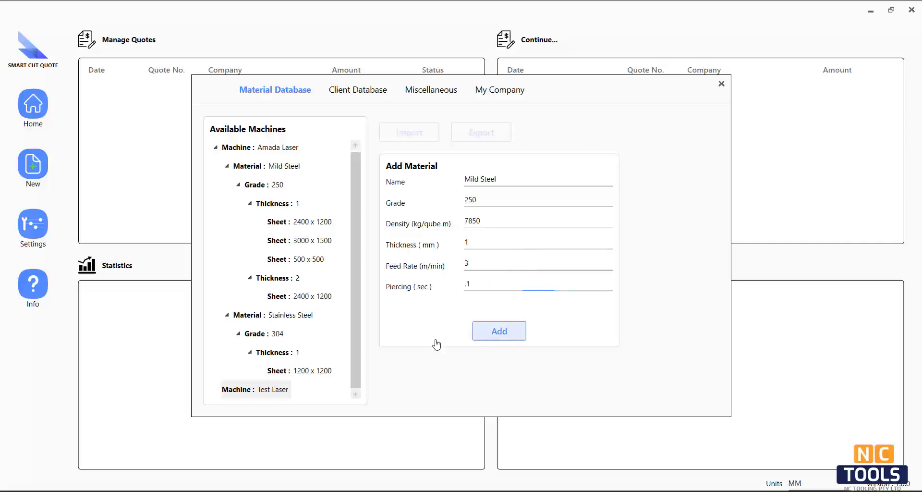
# Add a 2440 x 1220 sheet to the 1 mm thickness, quantity 100, cost $60
pyautogui.rightClick(289, 389)
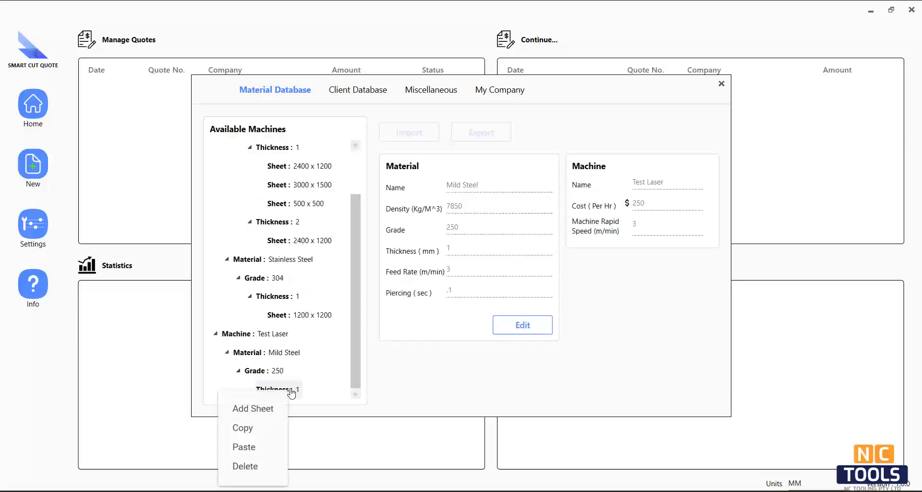
pyautogui.click(264, 413)
pyautogui.click(477, 184)
pyautogui.write('2440')
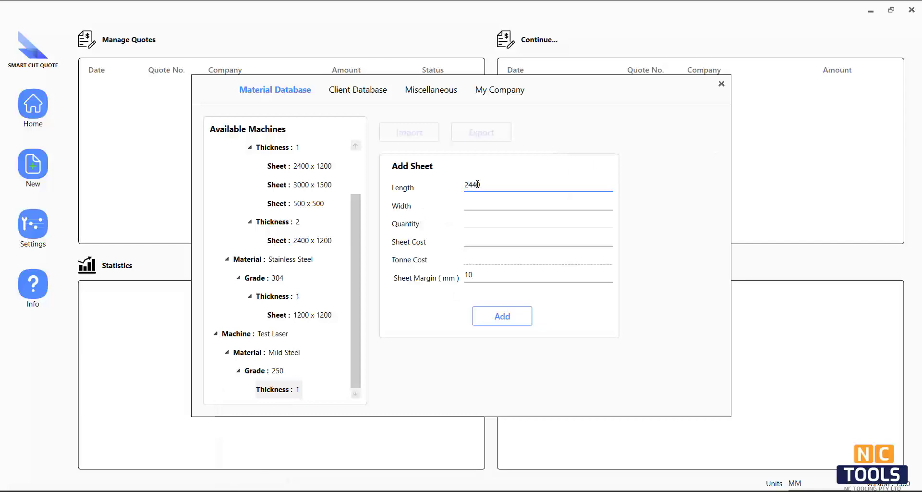
pyautogui.click(473, 204)
pyautogui.write('1220')
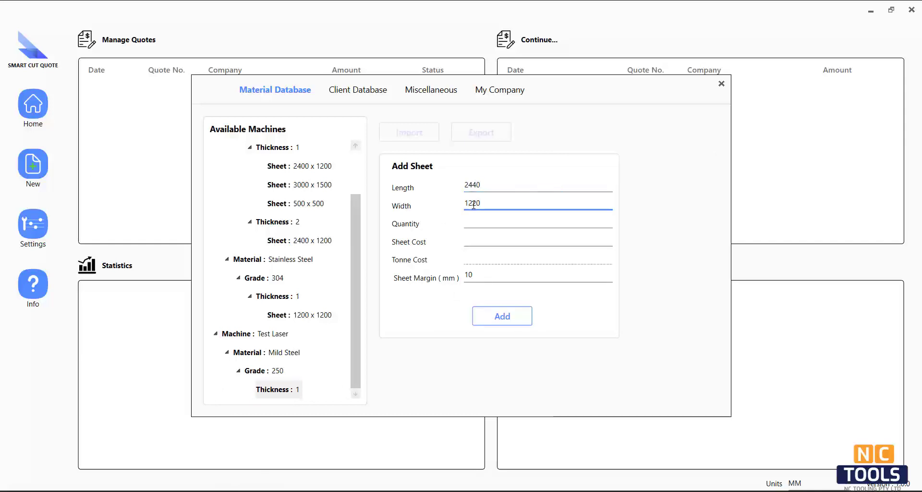
pyautogui.click(475, 222)
pyautogui.write('100')
pyautogui.click(475, 242)
pyautogui.write('60')
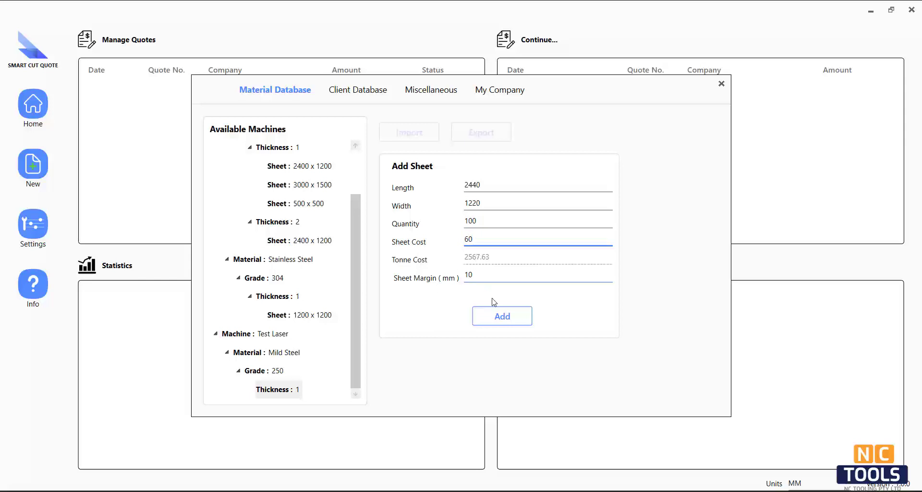
pyautogui.click(499, 318)
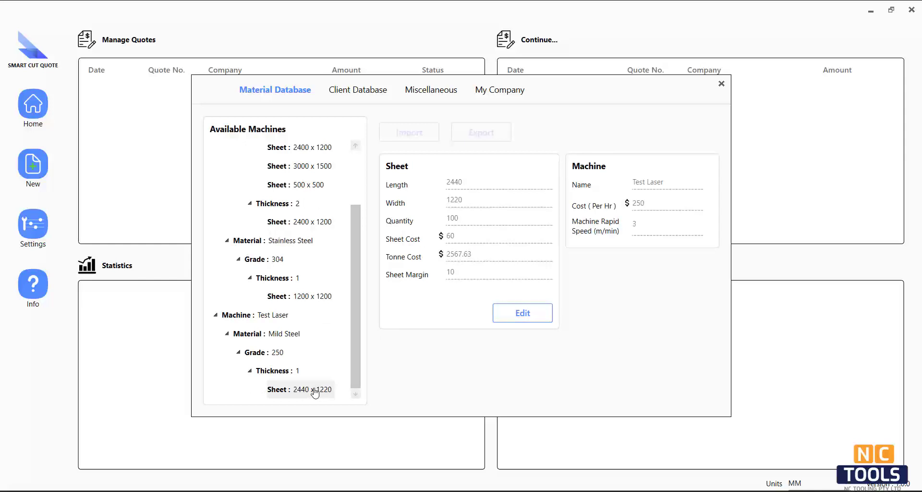
# Add a second 1 mm sheet, 3000 x 1500, quantity 100, cost $93
pyautogui.click(298, 372)
pyautogui.rightClick(298, 372)
pyautogui.click(202, 383)
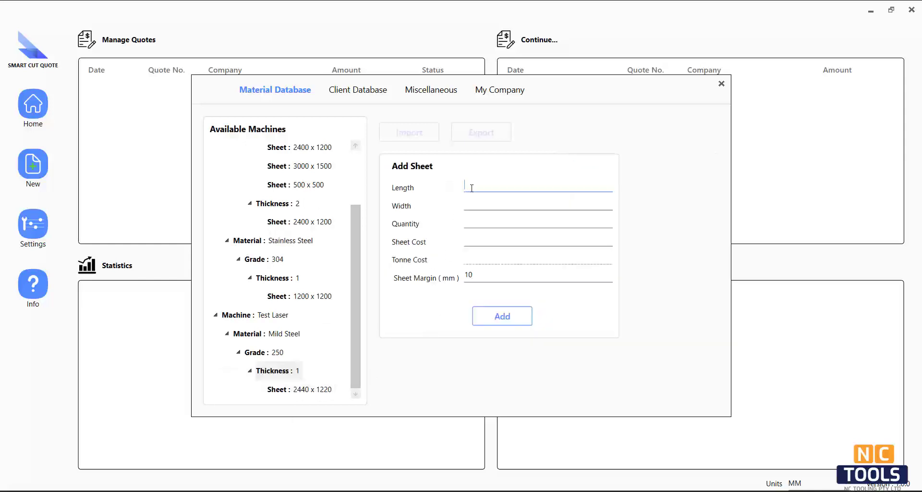
pyautogui.write('3000')
pyautogui.click(492, 206)
pyautogui.write('1500')
pyautogui.click(486, 225)
pyautogui.write('100')
pyautogui.click(478, 243)
pyautogui.write('90')
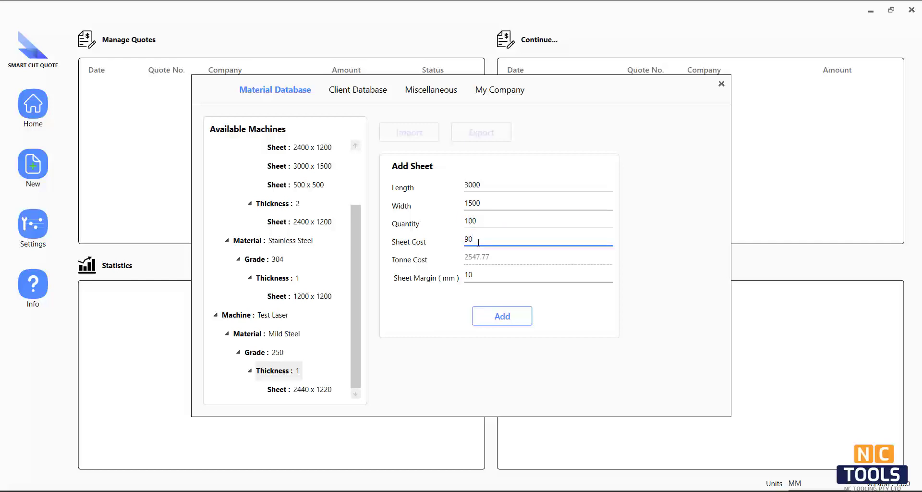
pyautogui.press('BackSpace')
pyautogui.write('3')
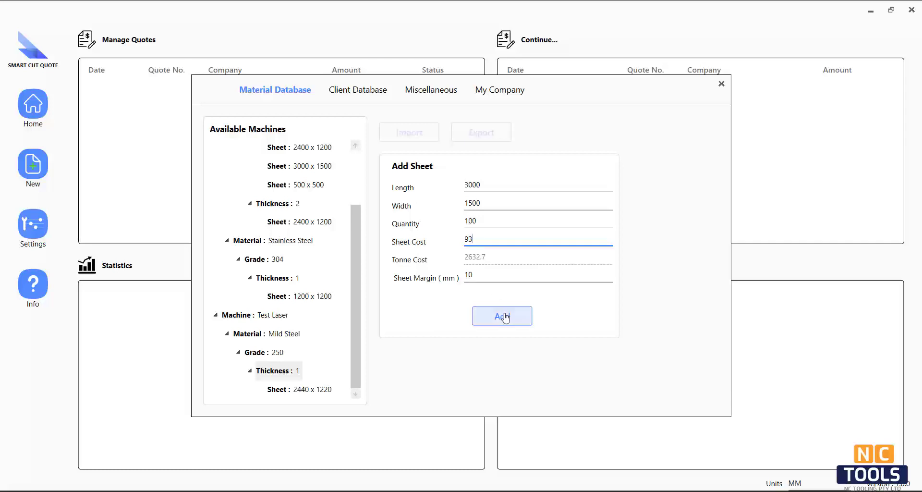
pyautogui.click(503, 315)
pyautogui.scroll(-1, 360, 340)
# Add a 1.5 mm thickness to grade 250 with feed rate 3.5 and piercing 0.1
pyautogui.click(268, 336)
pyautogui.rightClick(268, 336)
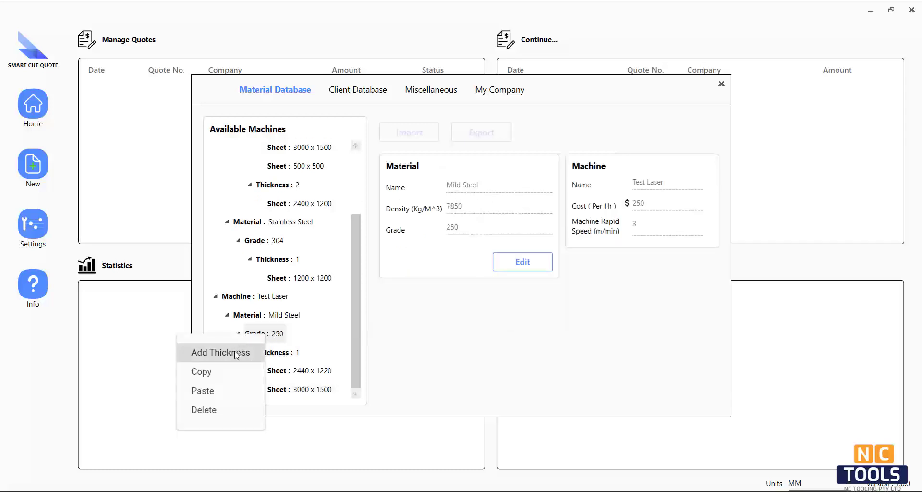
pyautogui.click(230, 352)
pyautogui.click(481, 267)
pyautogui.write('1.5')
pyautogui.click(467, 286)
pyautogui.write('3.')
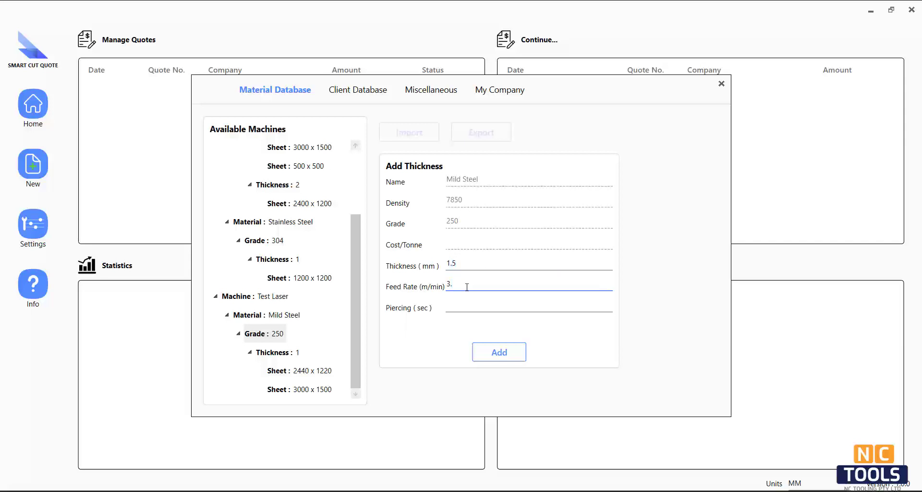
pyautogui.click(467, 307)
pyautogui.write('.1')
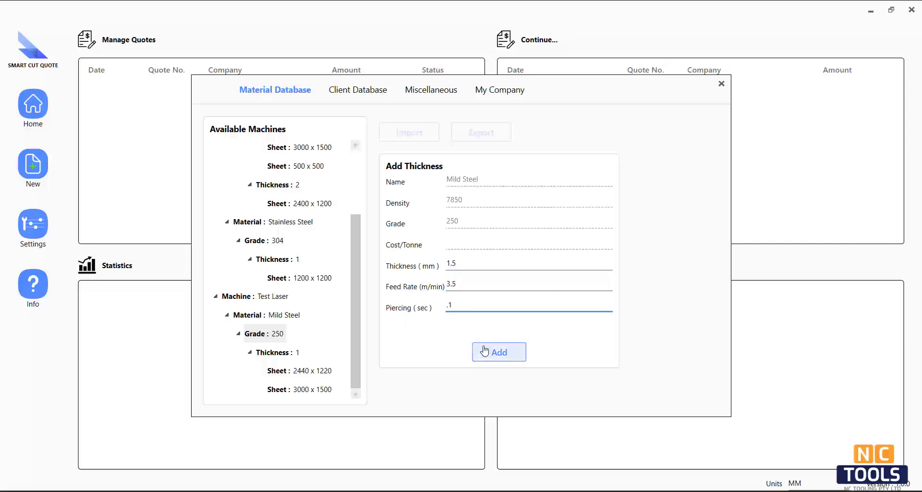
pyautogui.click(485, 352)
# Add a 2440 x 1220 sheet to the 1.5 mm thickness, quantity 100, cost 80
pyautogui.click(298, 390)
pyautogui.rightClick(299, 390)
pyautogui.click(247, 408)
pyautogui.click(478, 188)
pyautogui.write('2440')
pyautogui.press('Tab')
pyautogui.write('1220')
pyautogui.click(486, 221)
pyautogui.write('100')
pyautogui.click(476, 240)
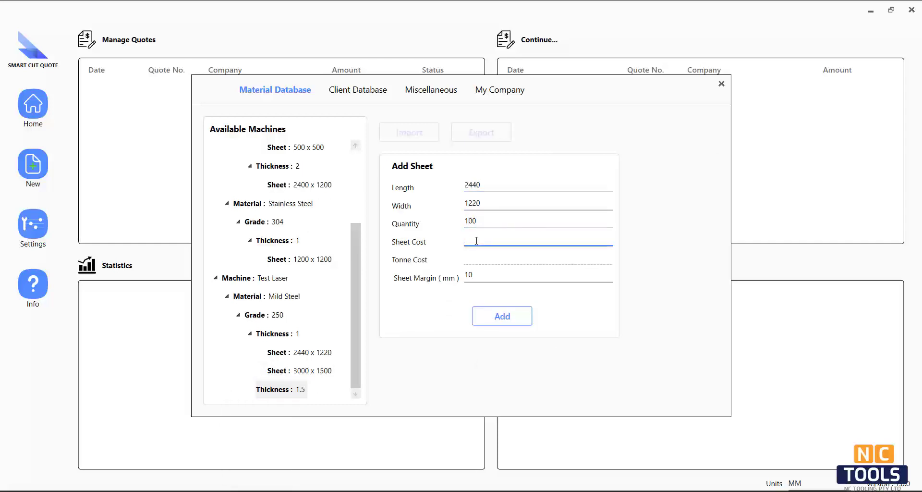
pyautogui.write('80')
pyautogui.click(502, 315)
# Add a 3000 x 1500 sheet to the 1.5 mm thickness, quantity 100, cost 120
pyautogui.rightClick(269, 373)
pyautogui.click(243, 387)
pyautogui.click(481, 190)
pyautogui.write('3000')
pyautogui.click(466, 205)
pyautogui.write('1500')
pyautogui.click(487, 223)
pyautogui.write('100')
pyautogui.click(470, 241)
pyautogui.write('110')
pyautogui.press('BackSpace')
pyautogui.press('BackSpace')
pyautogui.write('20')
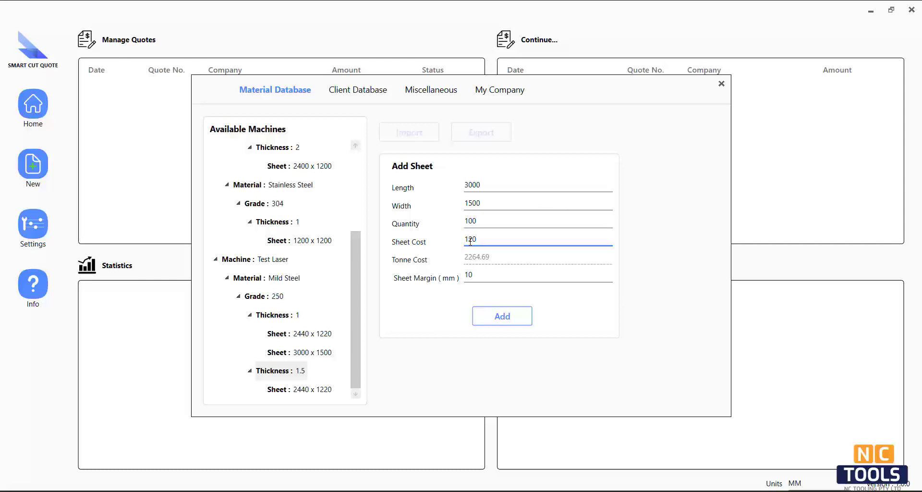
pyautogui.click(496, 318)
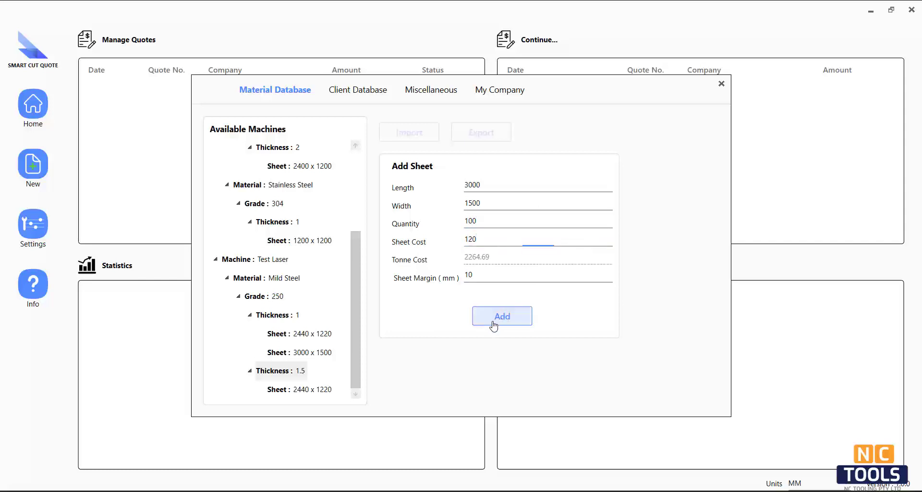
pyautogui.scroll(-1, 353, 336)
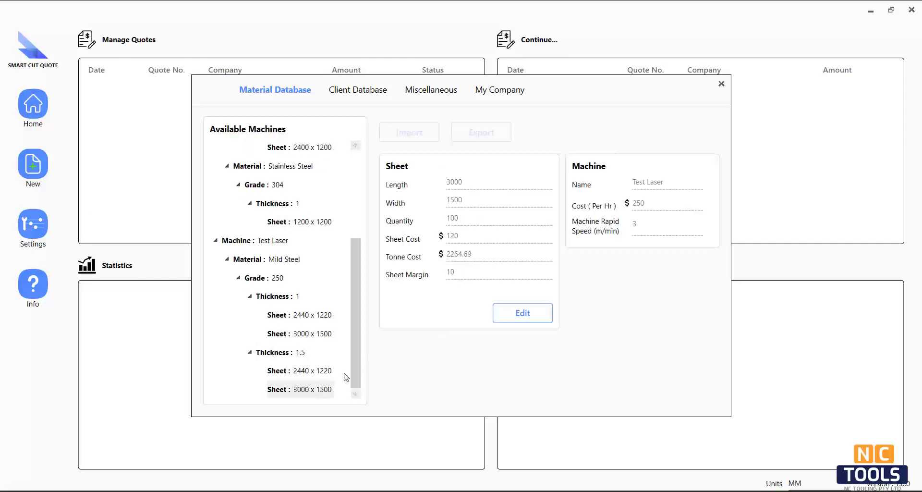
# Begin a new Test Laser material and name it Stainless Steel
pyautogui.click(281, 259)
pyautogui.rightClick(281, 260)
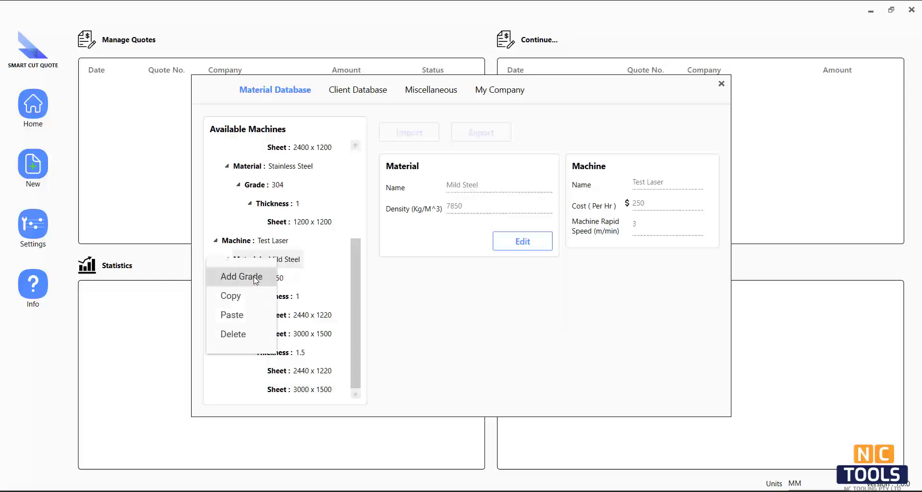
pyautogui.click(255, 241)
pyautogui.rightClick(260, 241)
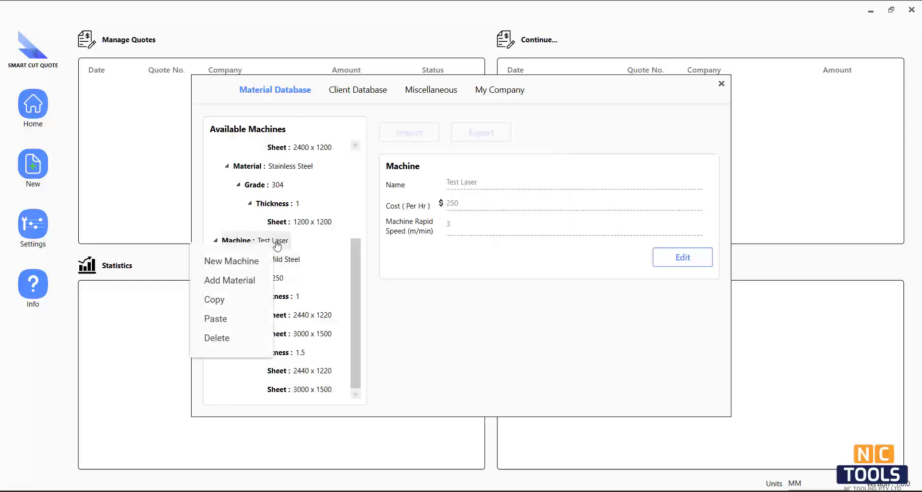
pyautogui.click(243, 282)
pyautogui.write('Sta')
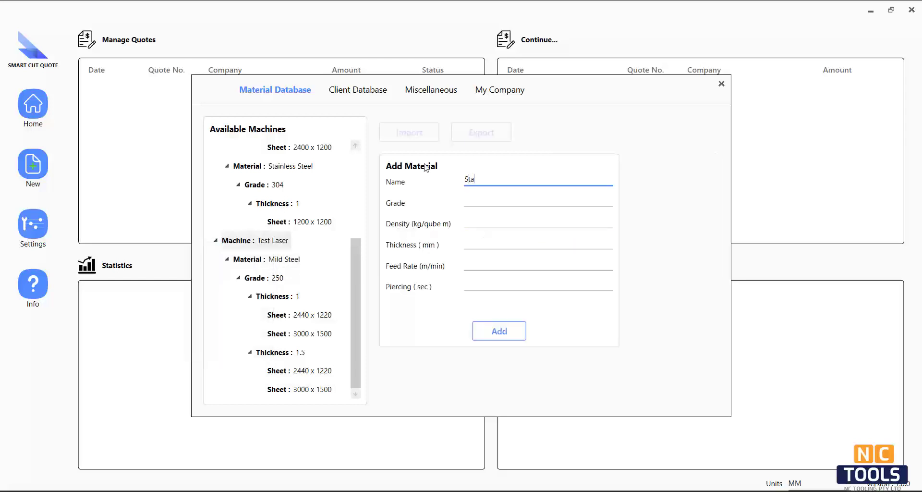
pyautogui.write('inless Steel')
pyautogui.click(477, 204)
# Enter the Koch Group client's ABN, company e-mail and contact number
pyautogui.write('3')
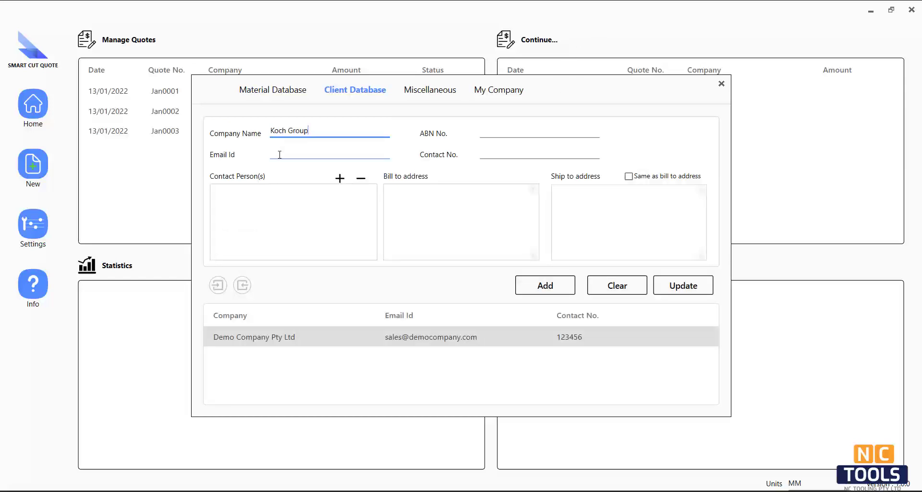
pyautogui.click(491, 133)
pyautogui.write('12345')
pyautogui.click(285, 154)
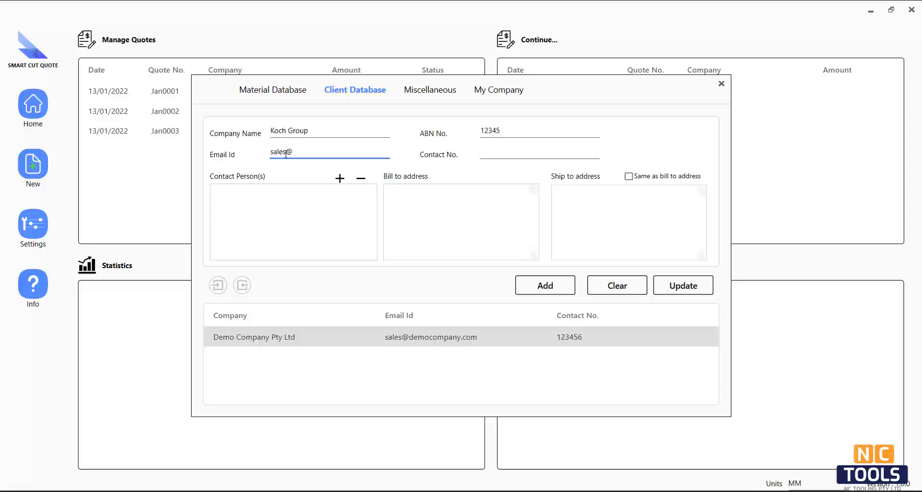
pyautogui.click(546, 155)
# Add a contact person with their name, phone number and e-mail to the client
pyautogui.click(340, 178)
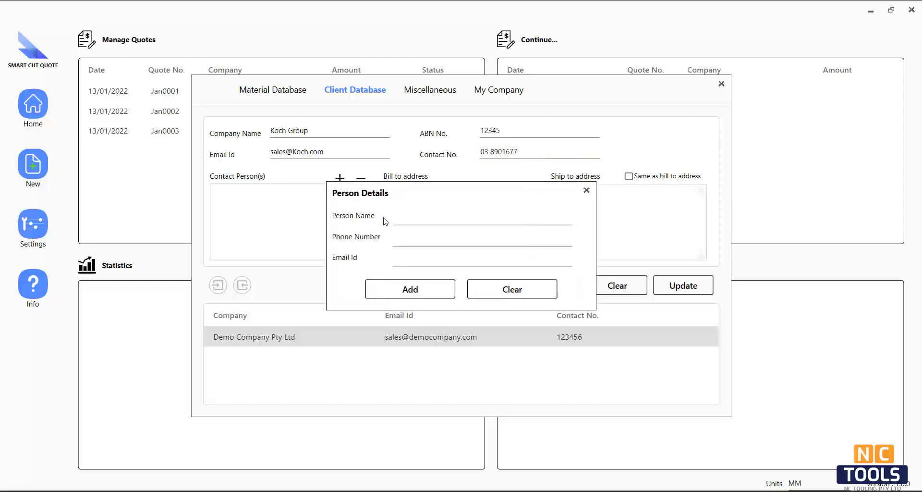
pyautogui.click(406, 219)
pyautogui.click(407, 239)
pyautogui.write('1234587')
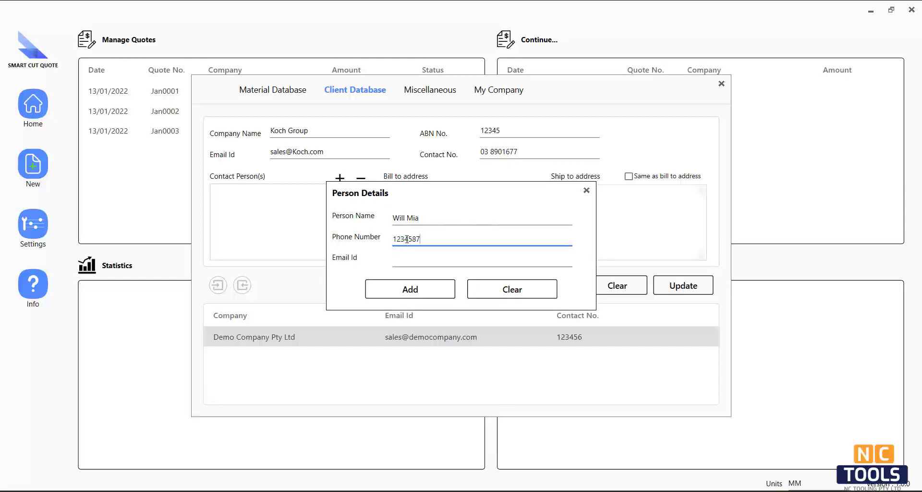
pyautogui.click(433, 260)
pyautogui.click(410, 289)
# Enter the three-line billing address, reuse it for shipping, and save the client
pyautogui.click(415, 206)
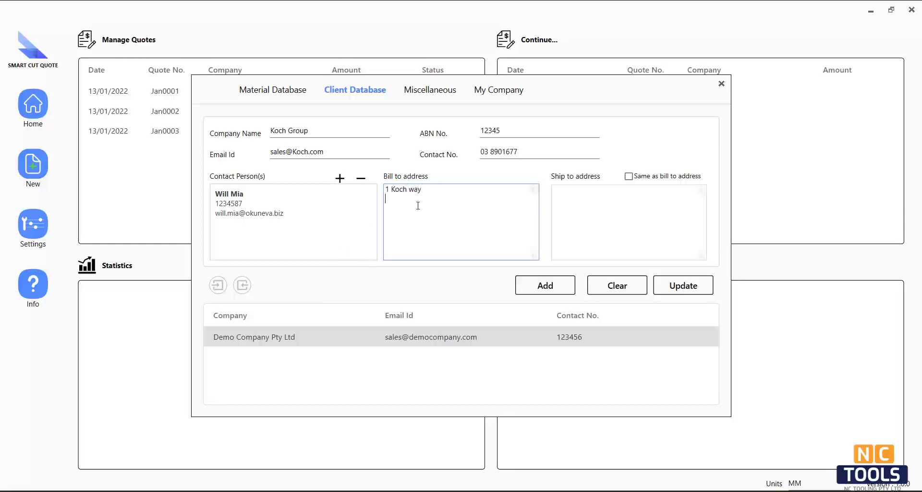
pyautogui.press('Return')
pyautogui.press('Return')
pyautogui.click(629, 176)
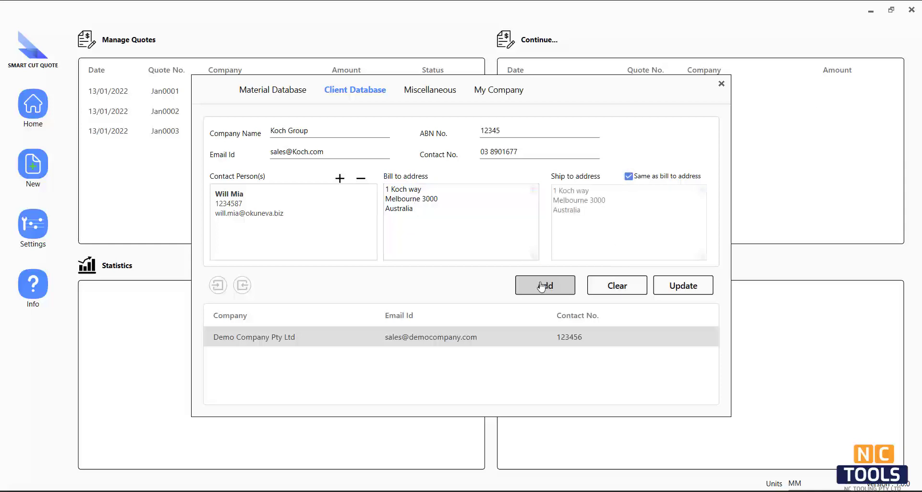
pyautogui.click(542, 285)
pyautogui.click(432, 90)
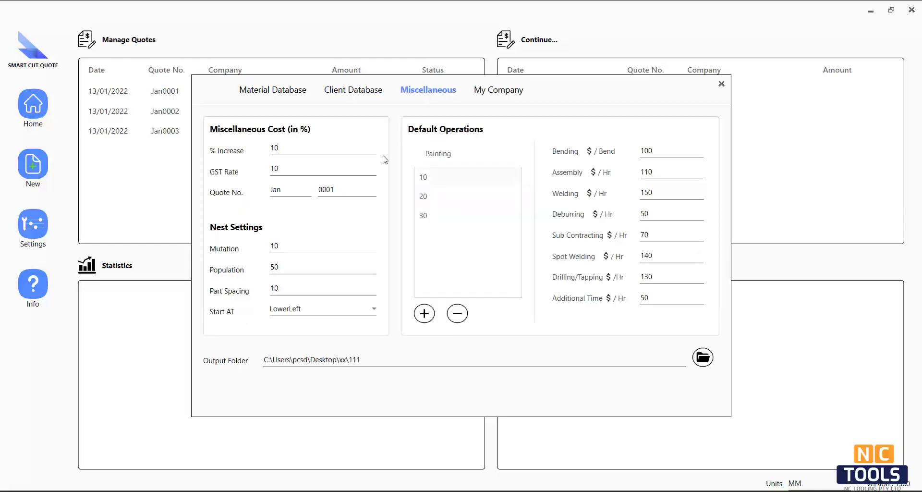
# Change the quote prefix to NCT, Mutation to 150, Population to 250, and output folder to 222
pyautogui.click(289, 149)
pyautogui.click(282, 168)
pyautogui.doubleClick(291, 191)
pyautogui.write('NCT')
pyautogui.doubleClick(304, 247)
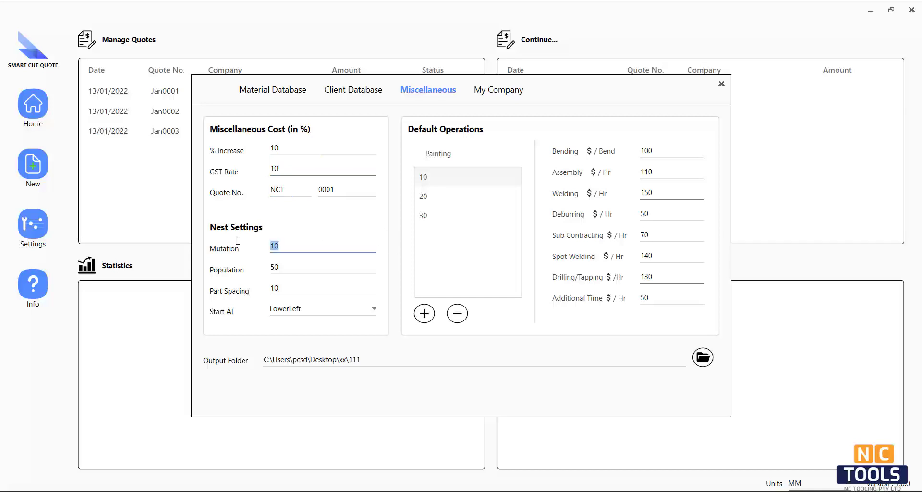
pyautogui.write('150')
pyautogui.press('Tab')
pyautogui.write('250')
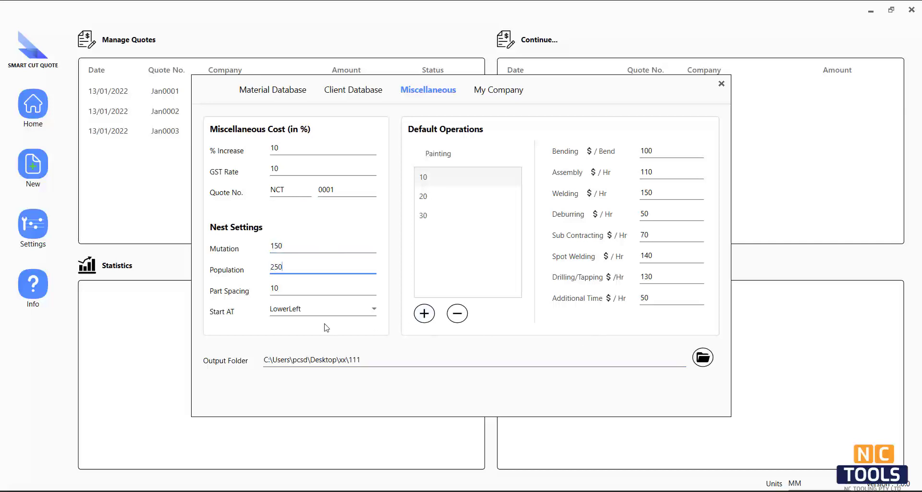
pyautogui.click(703, 356)
pyautogui.click(433, 331)
pyautogui.press('Return')
# Review the own company details, then cancel choosing a new company logo
pyautogui.click(498, 89)
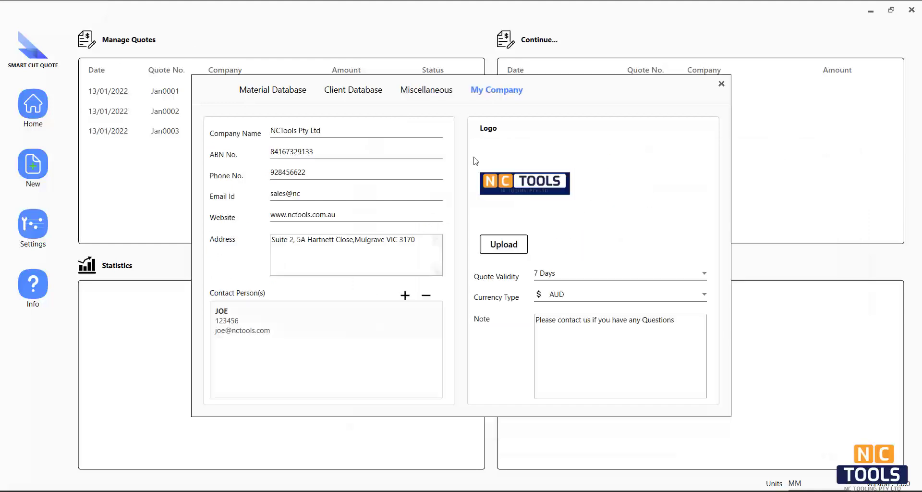
pyautogui.click(332, 133)
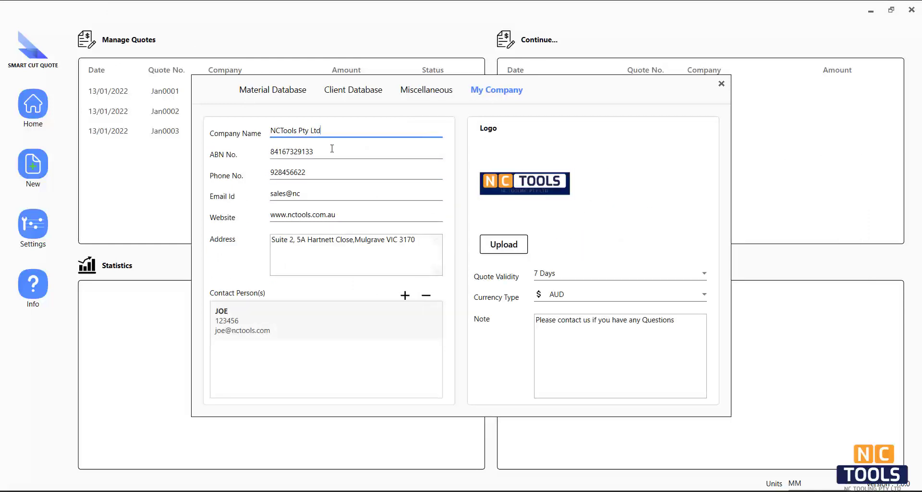
pyautogui.press('Tab')
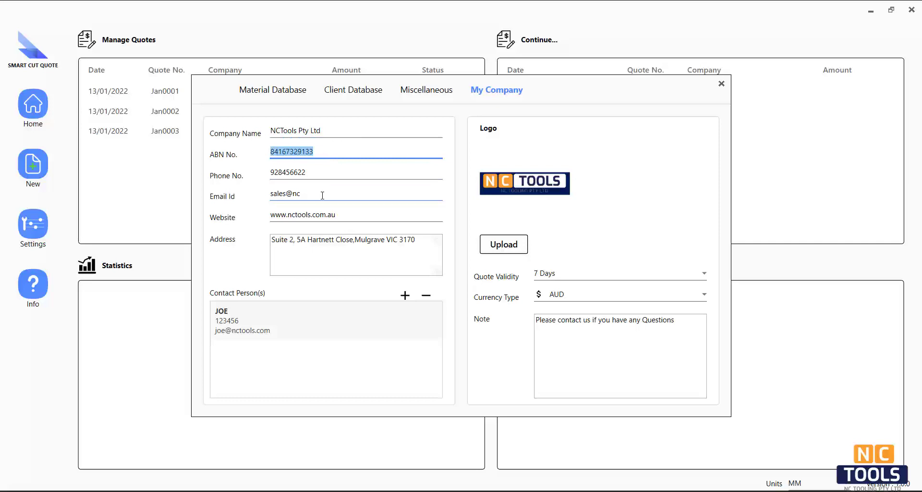
pyautogui.click(322, 195)
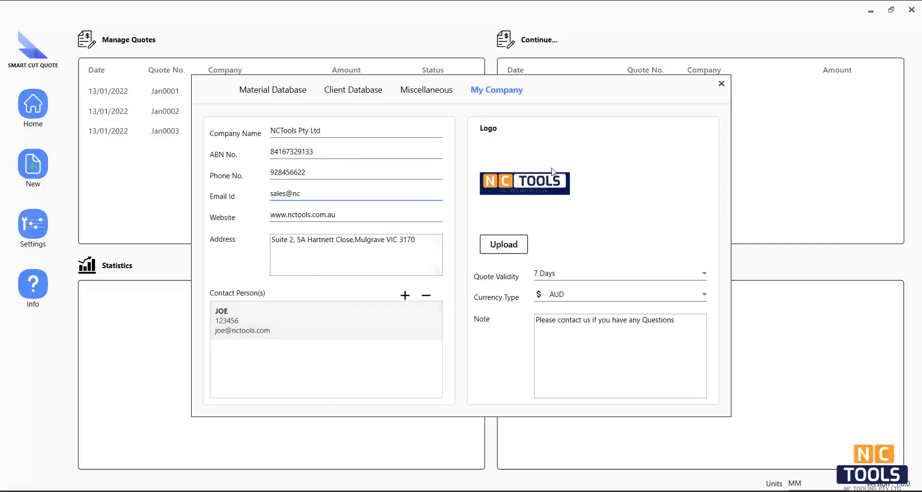
pyautogui.click(502, 243)
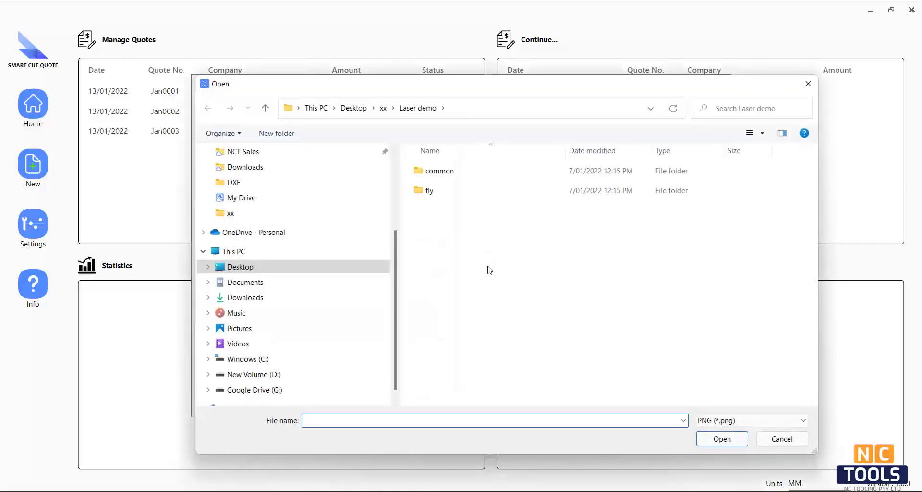
pyautogui.press('Escape')
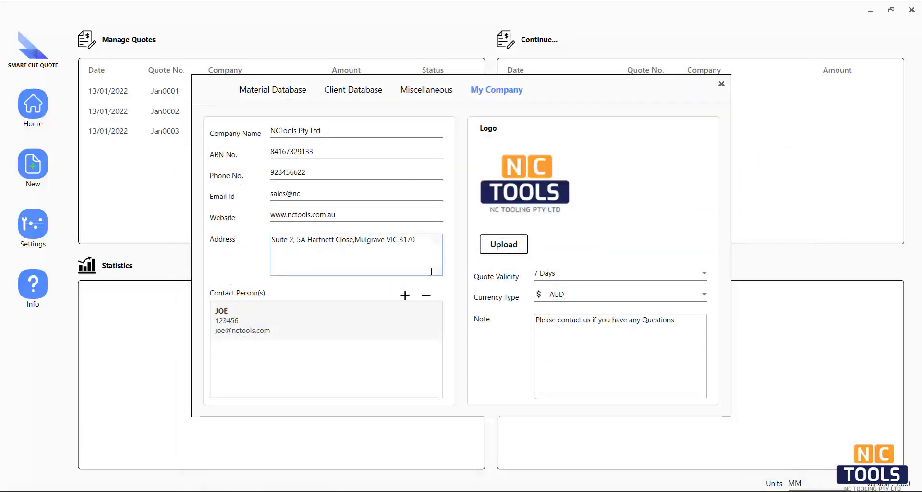
# Start a new quote for Demo Company Pty Ltd
pyautogui.click(33, 166)
pyautogui.click(457, 177)
pyautogui.click(452, 198)
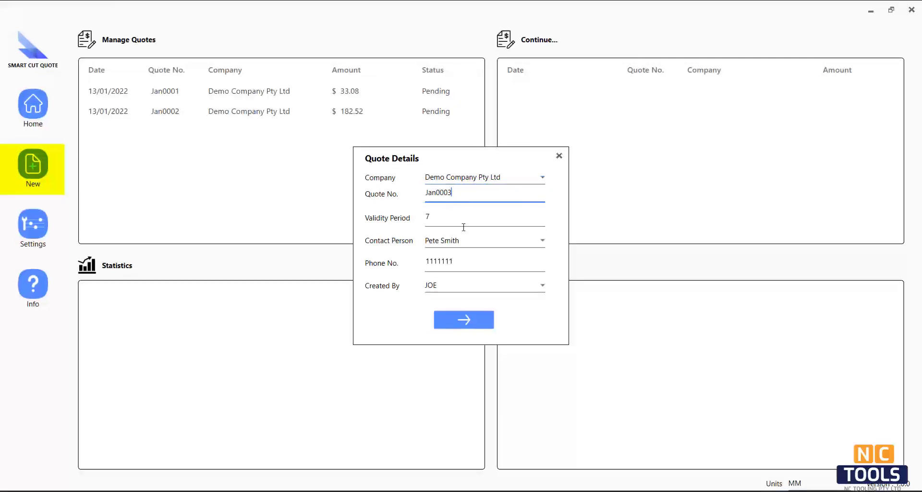
# Confirm the quote details and import all nine DXF part files from Laser demo
pyautogui.click(463, 319)
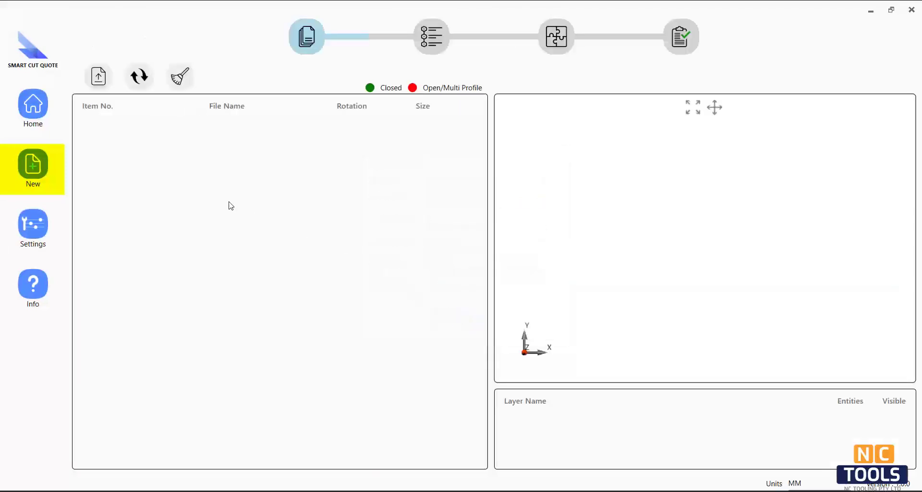
pyautogui.click(98, 79)
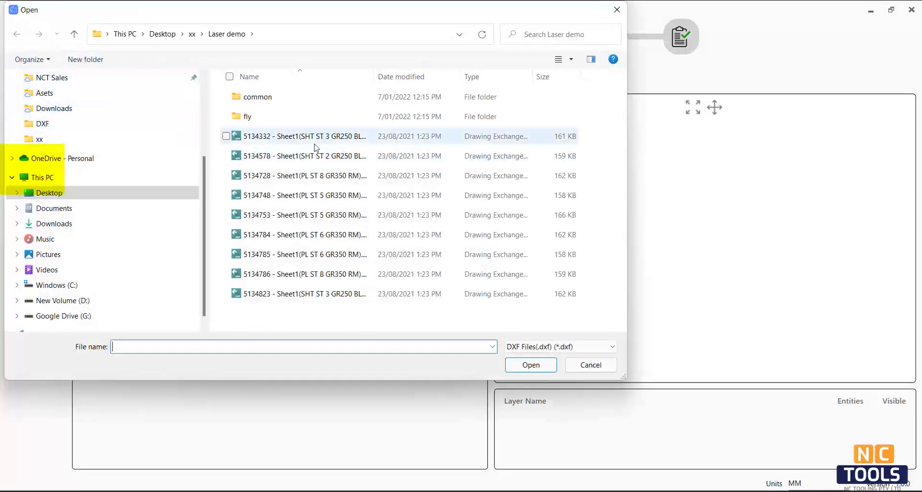
pyautogui.click(317, 139)
pyautogui.keyDown('shift'); pyautogui.click(334, 295); pyautogui.keyUp('shift')
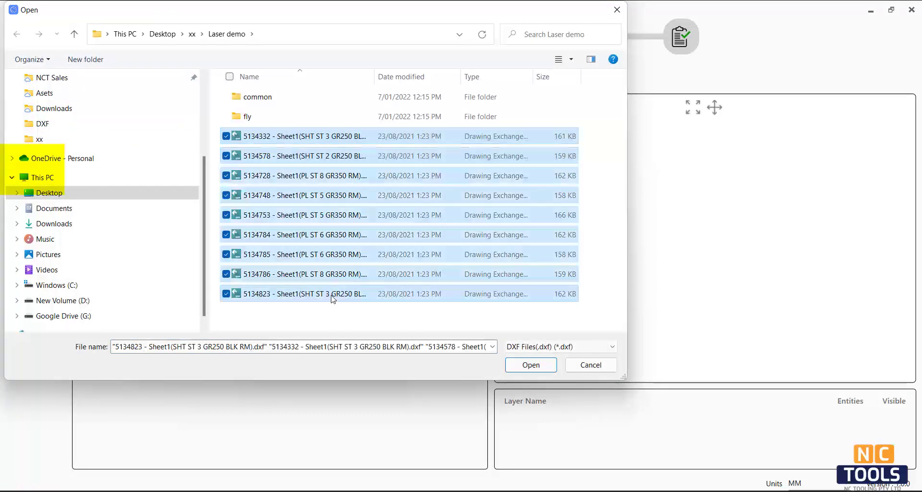
pyautogui.click(527, 365)
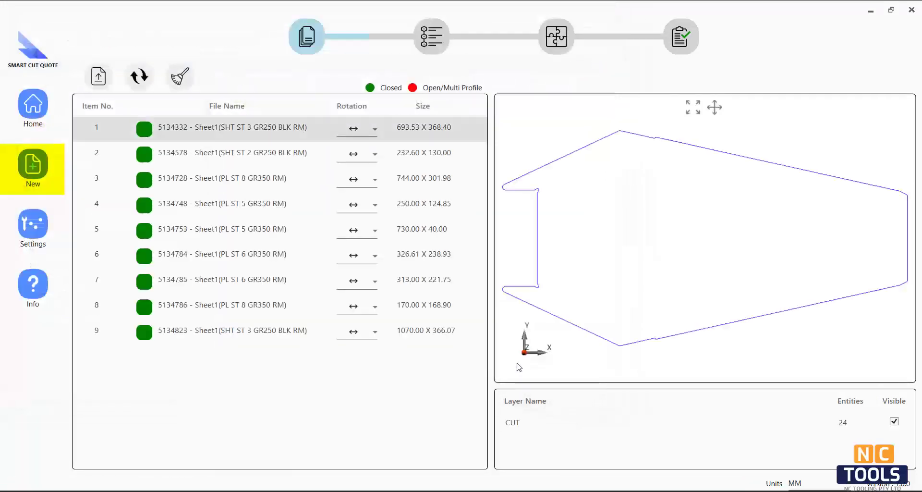
# Check the previews of parts 2 to 9, then view them priced as 1 mm Mild Steel 250
pyautogui.click(194, 154)
pyautogui.click(195, 179)
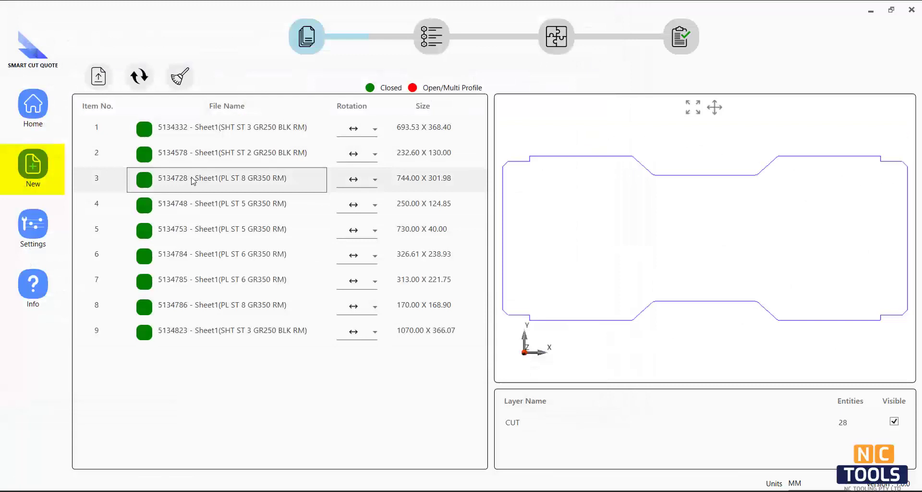
pyautogui.click(195, 204)
pyautogui.click(195, 230)
pyautogui.click(198, 257)
pyautogui.click(207, 284)
pyautogui.click(208, 308)
pyautogui.click(242, 332)
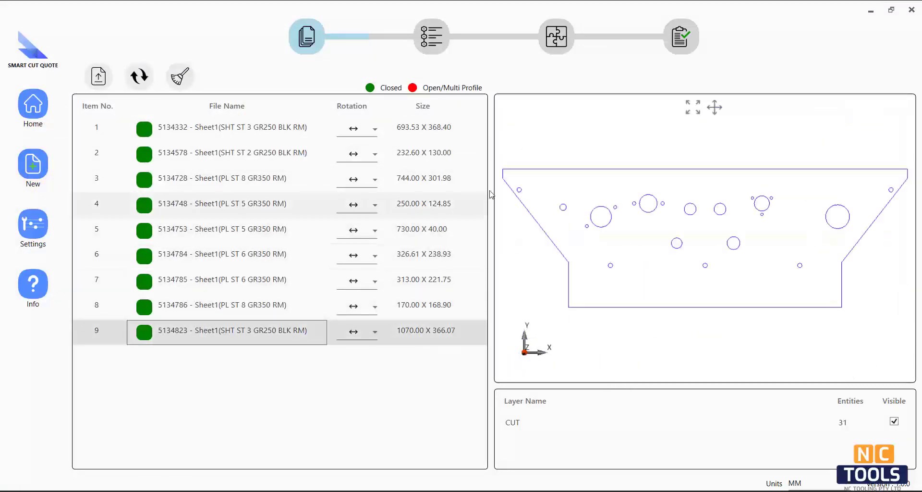
pyautogui.click(434, 45)
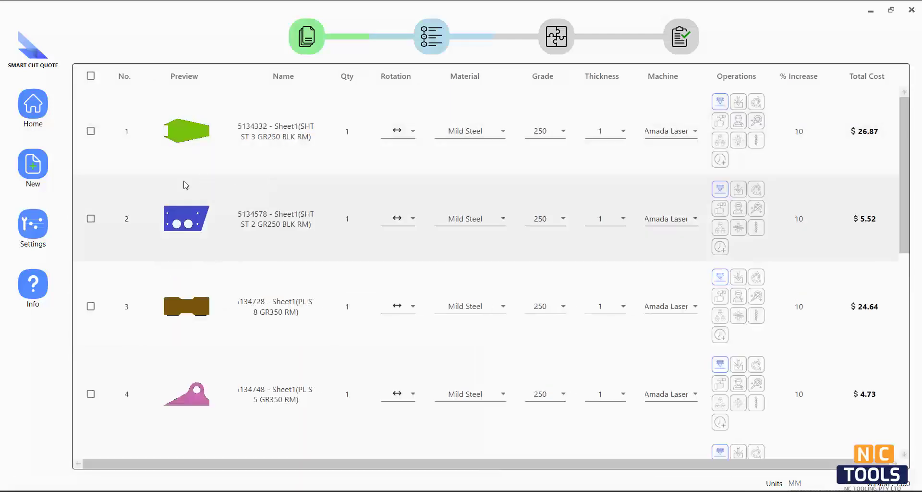
# Bulk-edit all parts to quantity 2 with Mild Steel as the material
pyautogui.click(353, 136)
pyautogui.doubleClick(333, 130)
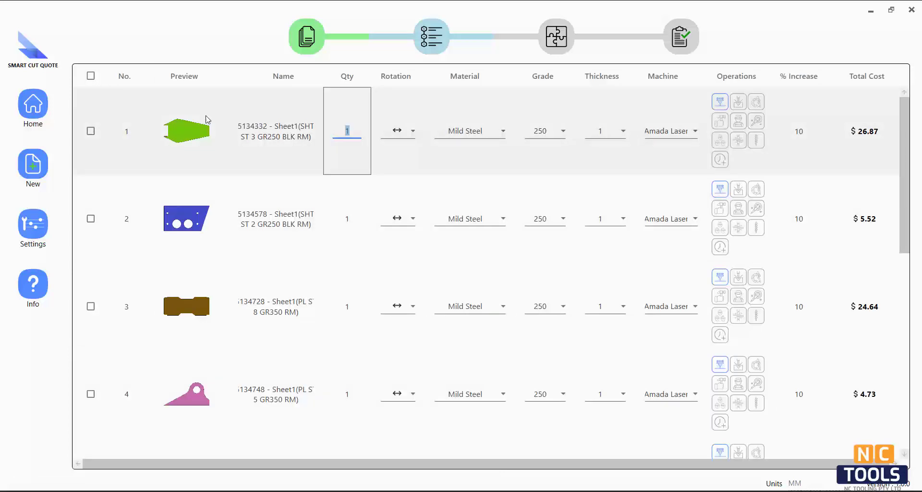
pyautogui.click(91, 76)
pyautogui.rightClick(158, 123)
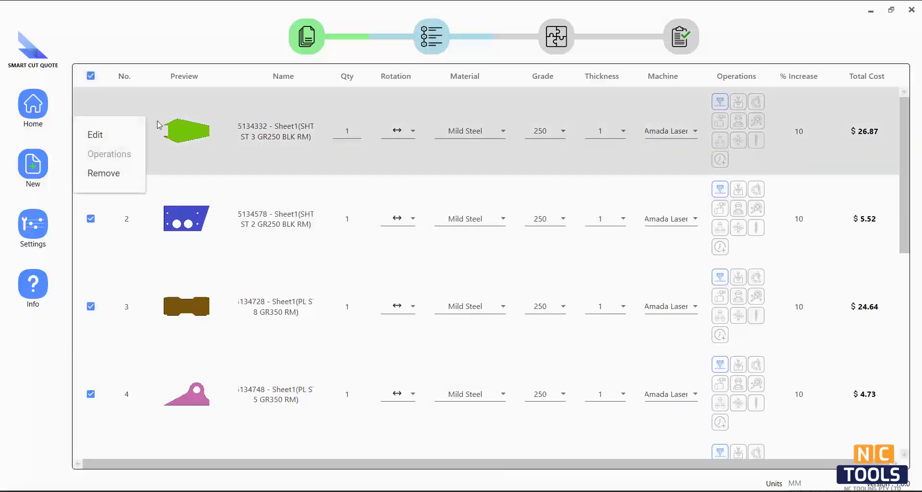
pyautogui.click(94, 135)
pyautogui.doubleClick(452, 186)
pyautogui.write('2')
pyautogui.click(506, 227)
pyautogui.click(462, 244)
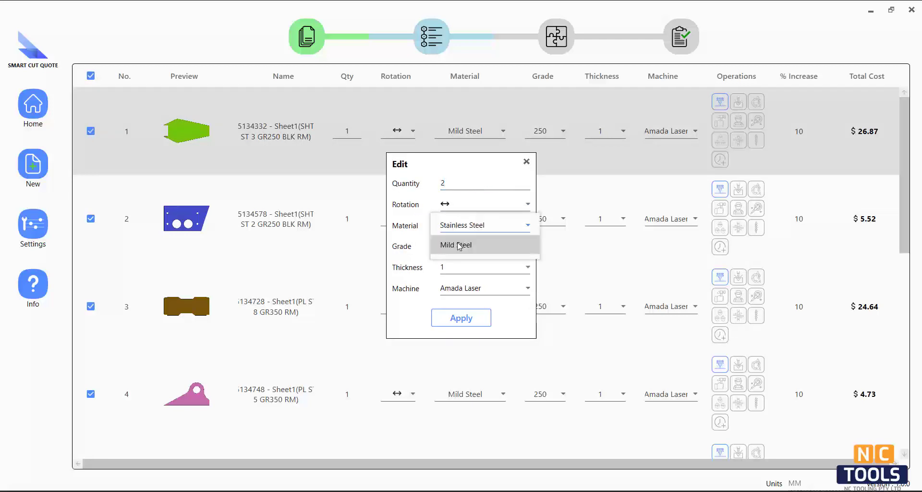
pyautogui.click(458, 230)
pyautogui.click(451, 245)
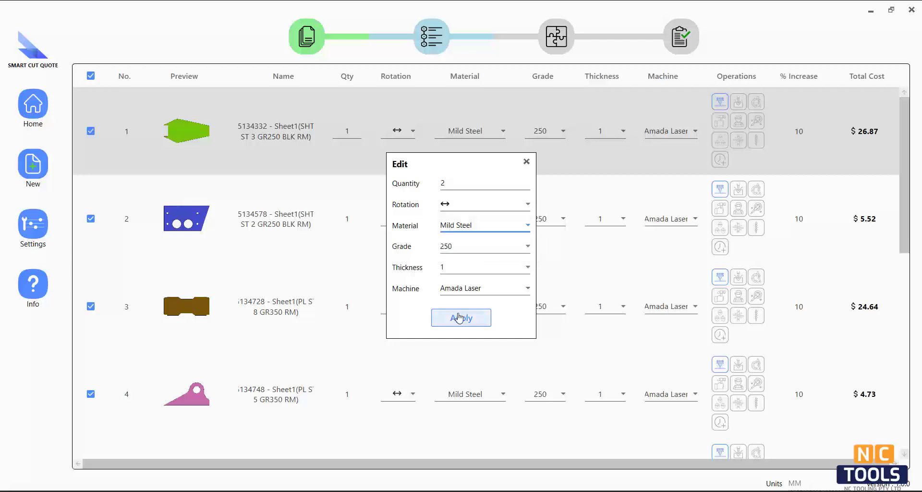
pyautogui.click(458, 317)
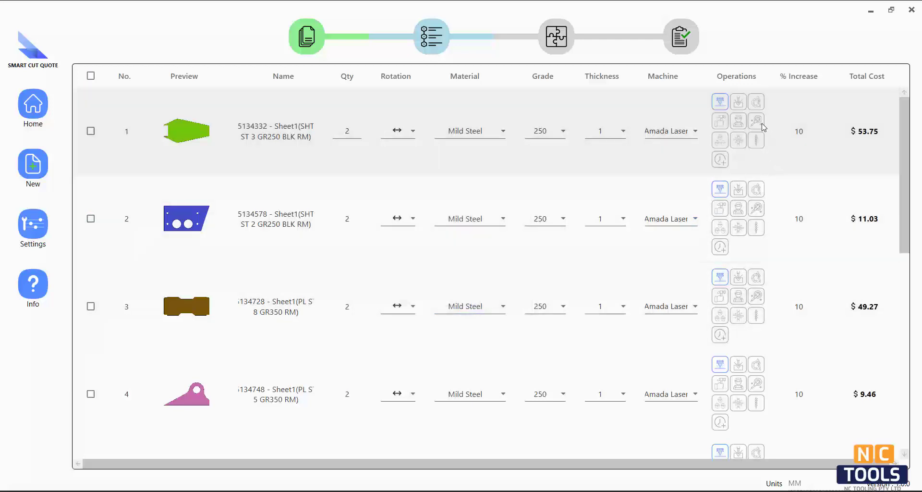
# Add 5 bends to part 1 for $108.75 bending cost and move to nesting
pyautogui.click(738, 102)
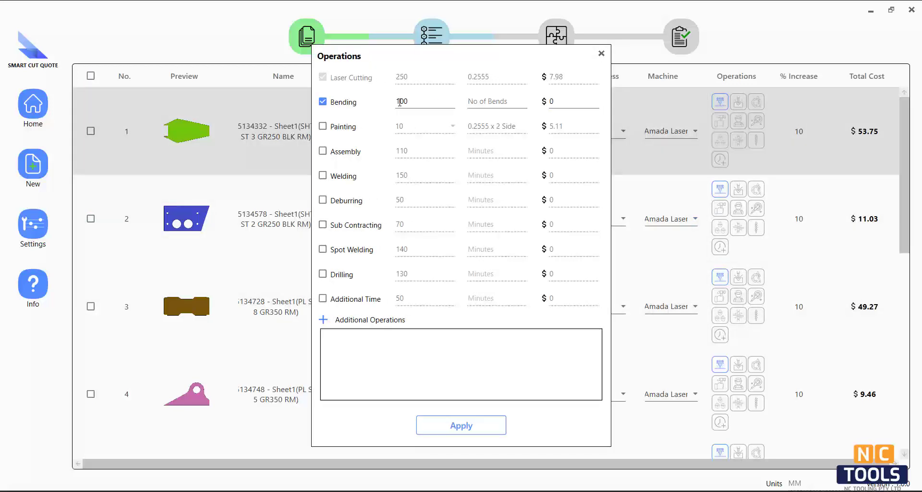
pyautogui.moveTo(414, 102); pyautogui.dragTo(375, 103)
pyautogui.write('5')
pyautogui.click(480, 103)
pyautogui.write('5')
pyautogui.click(462, 425)
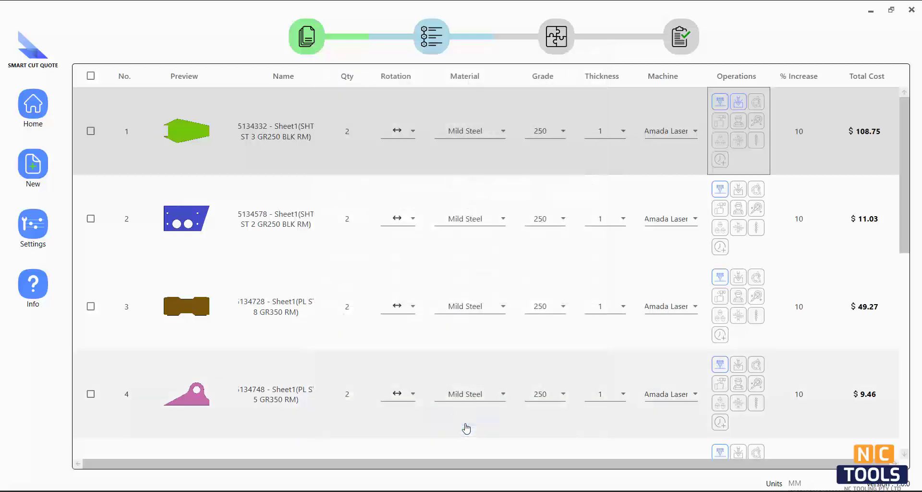
pyautogui.click(556, 36)
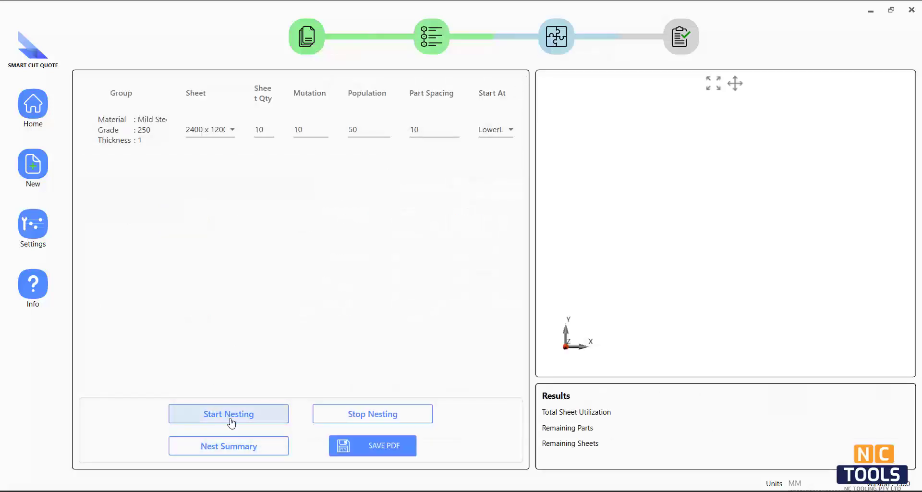
# Nest the parts, then change part 9's rotation to vertical
pyautogui.click(258, 418)
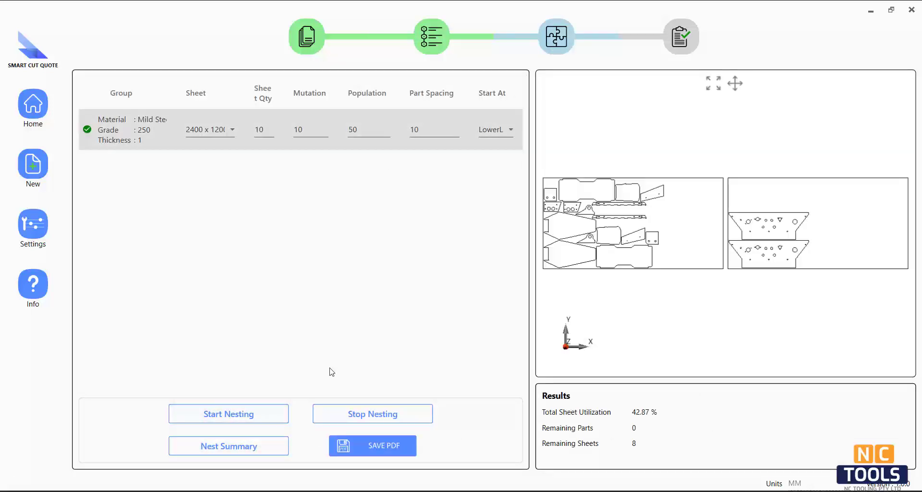
pyautogui.scroll(-1, 589, 222)
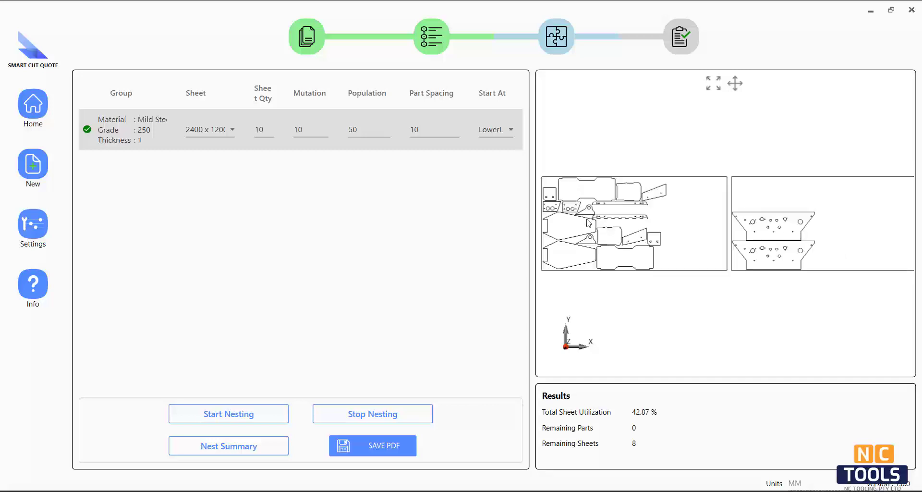
pyautogui.click(429, 50)
pyautogui.scroll(-5, 271, 365)
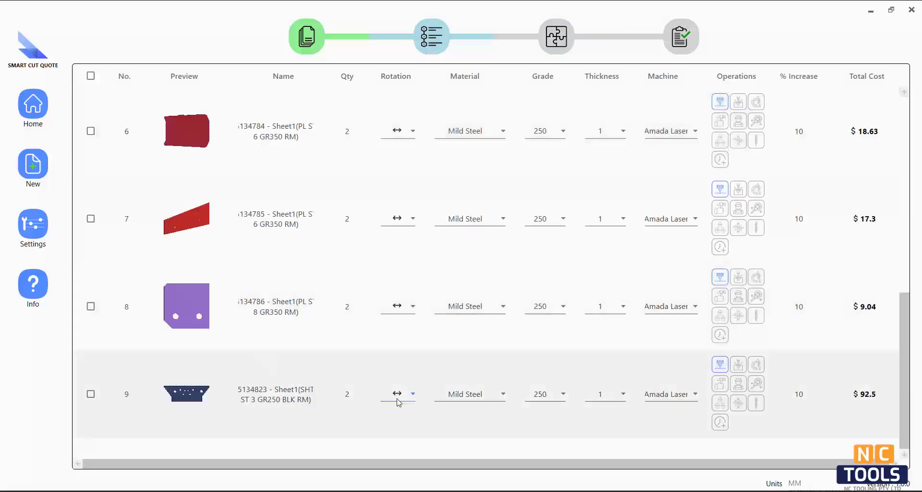
pyautogui.click(412, 395)
pyautogui.click(411, 418)
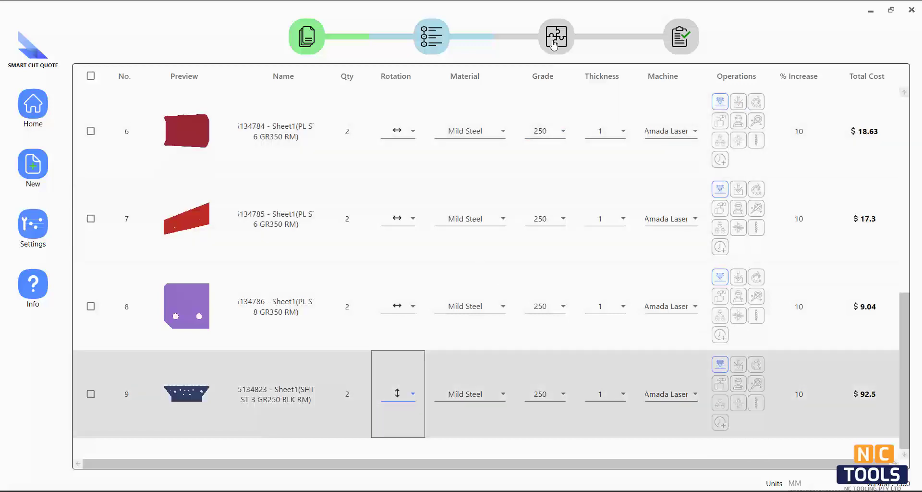
# Re-nest at 88.53% sheet utilisation and view the $363.81 quote summary
pyautogui.click(555, 45)
pyautogui.click(255, 421)
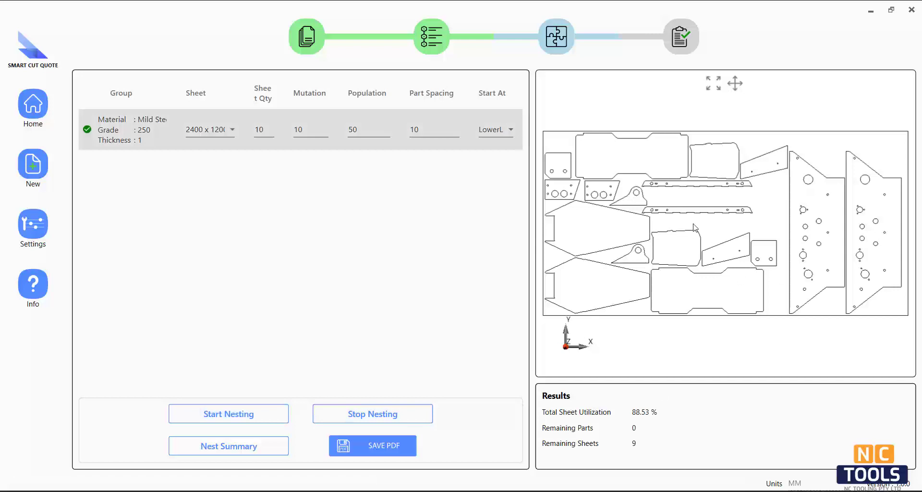
pyautogui.click(679, 48)
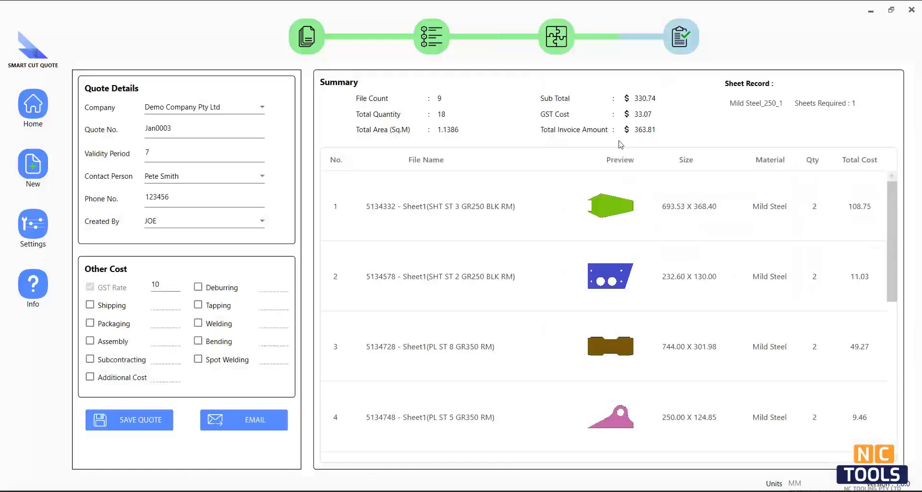
# Add shipping 20 and packaging 50 for $440.81, then save the quote as Quote Report Jan0003.pdf
pyautogui.click(90, 305)
pyautogui.click(158, 309)
pyautogui.write('20')
pyautogui.click(90, 323)
pyautogui.write('50')
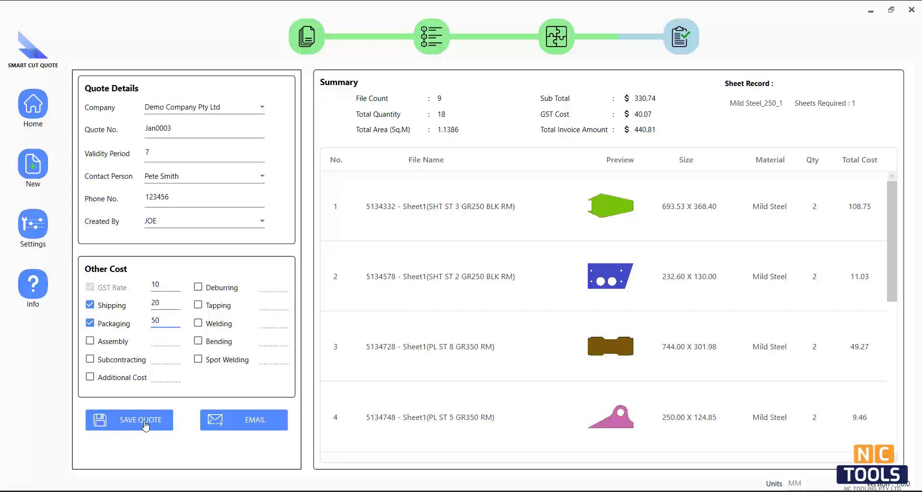
pyautogui.click(145, 424)
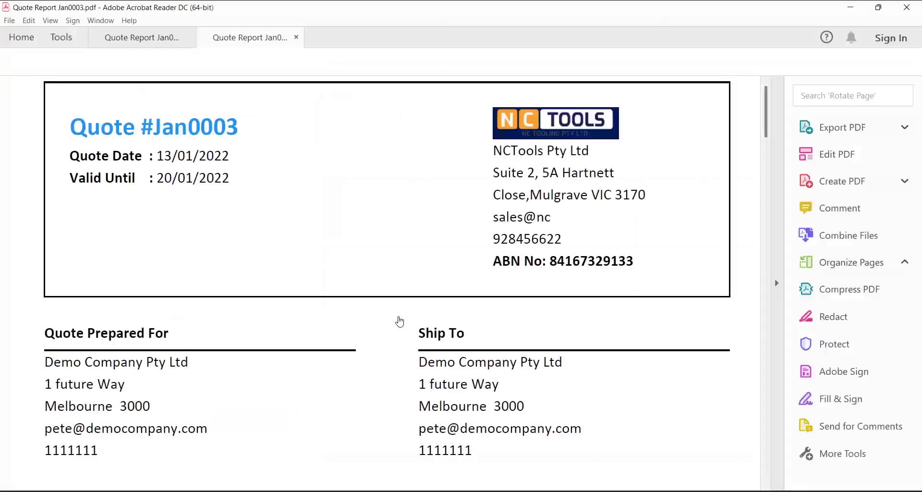